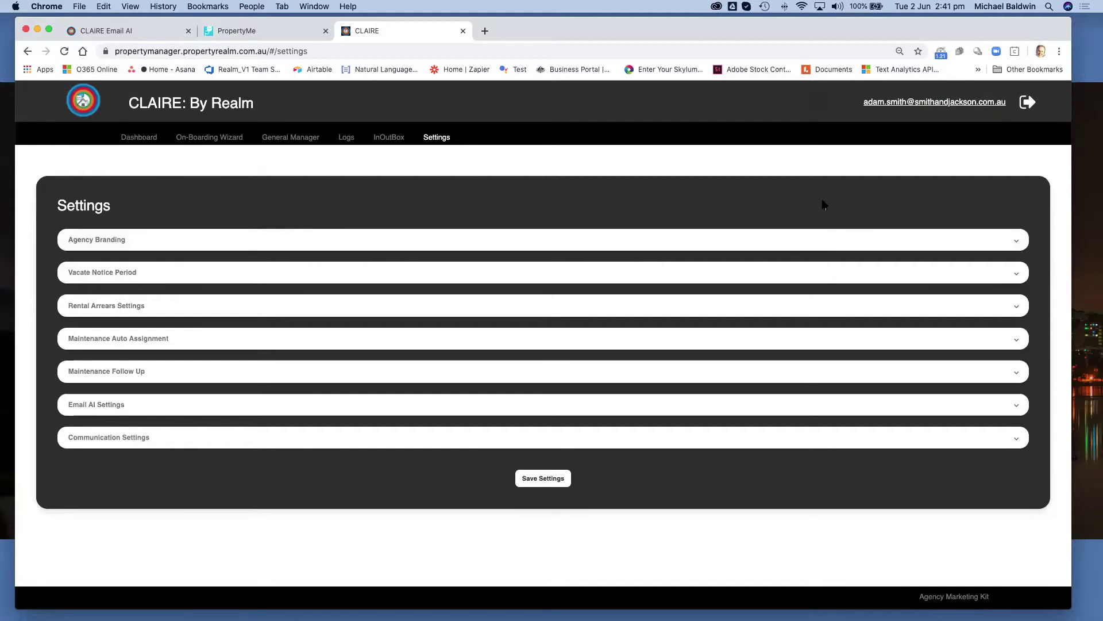
# Expand Email AI Settings to review the Office365 servers (ports 587 and 993) and invited emails.
pyautogui.click(1017, 408)
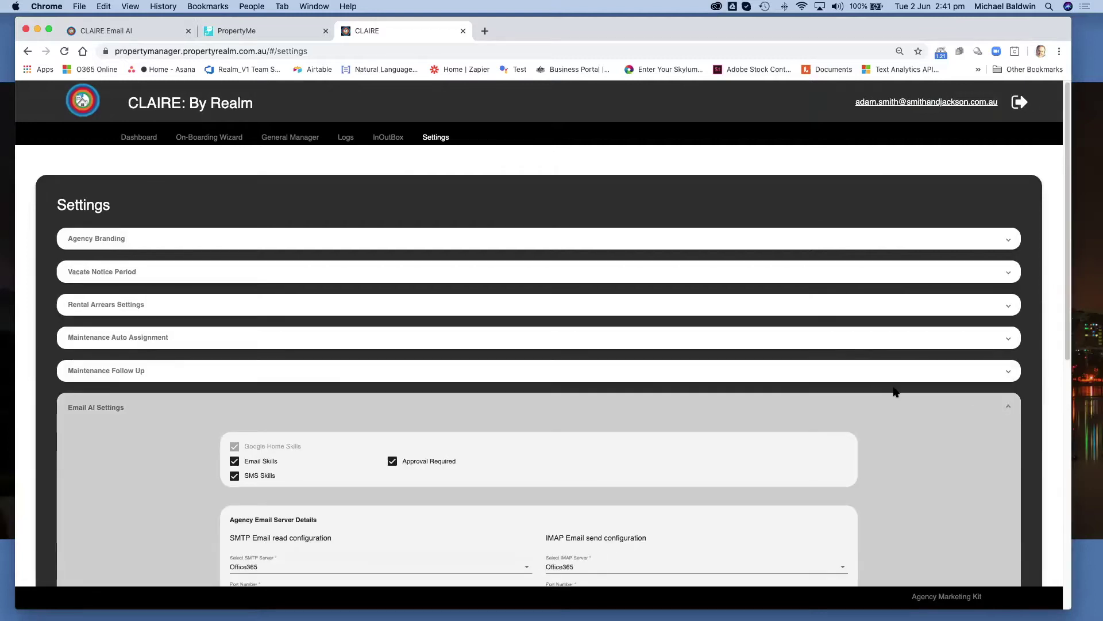
pyautogui.scroll(-5, 890, 390)
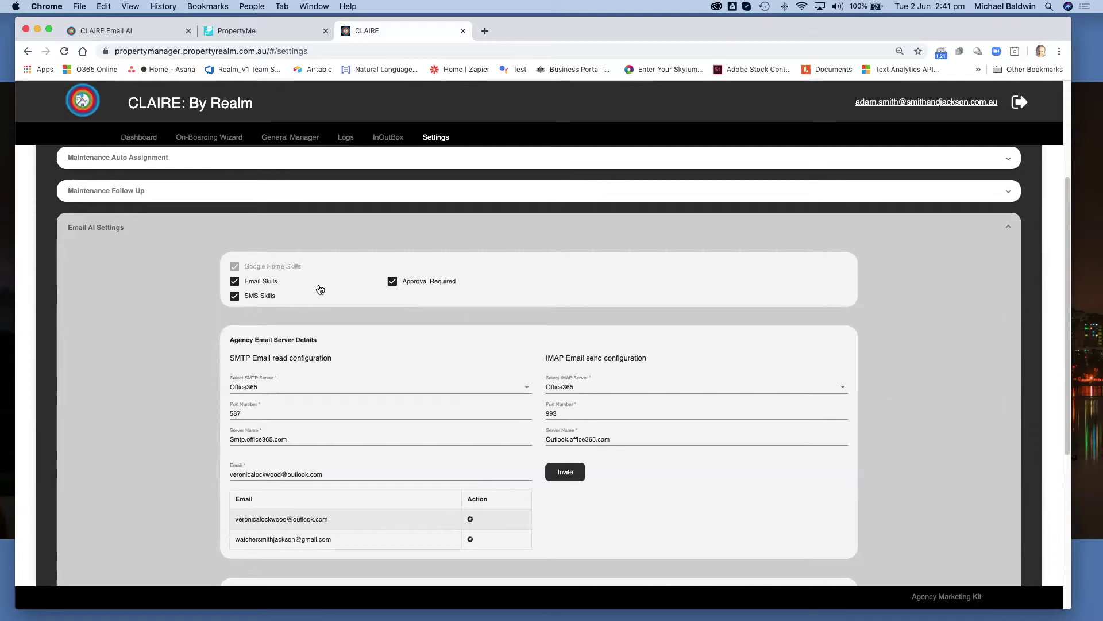
pyautogui.scroll(-1, 154, 363)
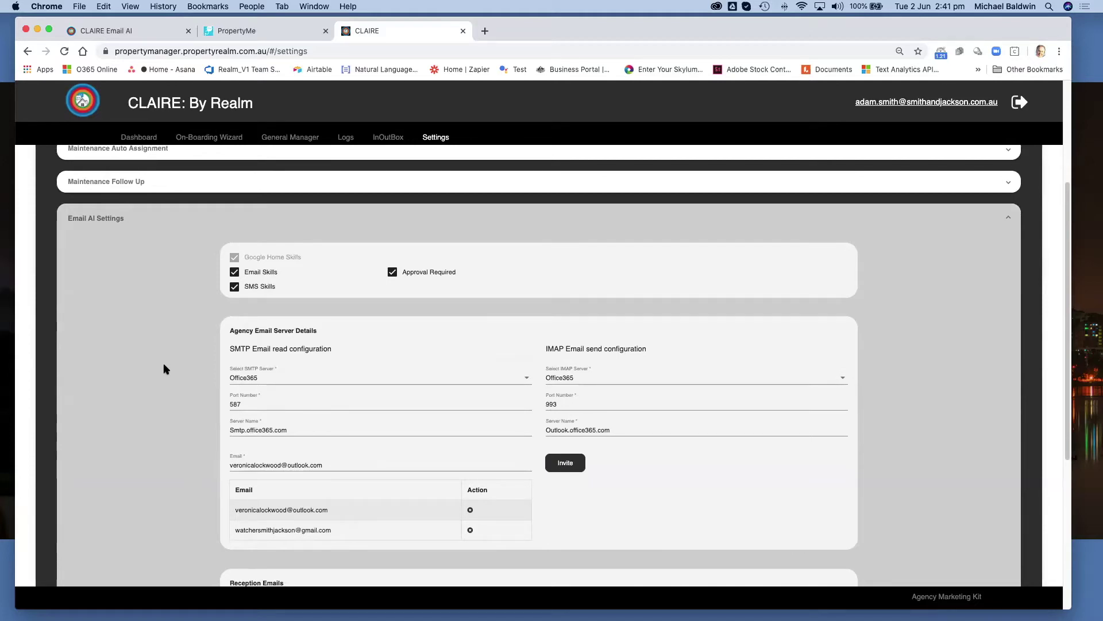
# Set both the SMTP and IMAP server providers to Google.
pyautogui.click(527, 381)
pyautogui.click(290, 360)
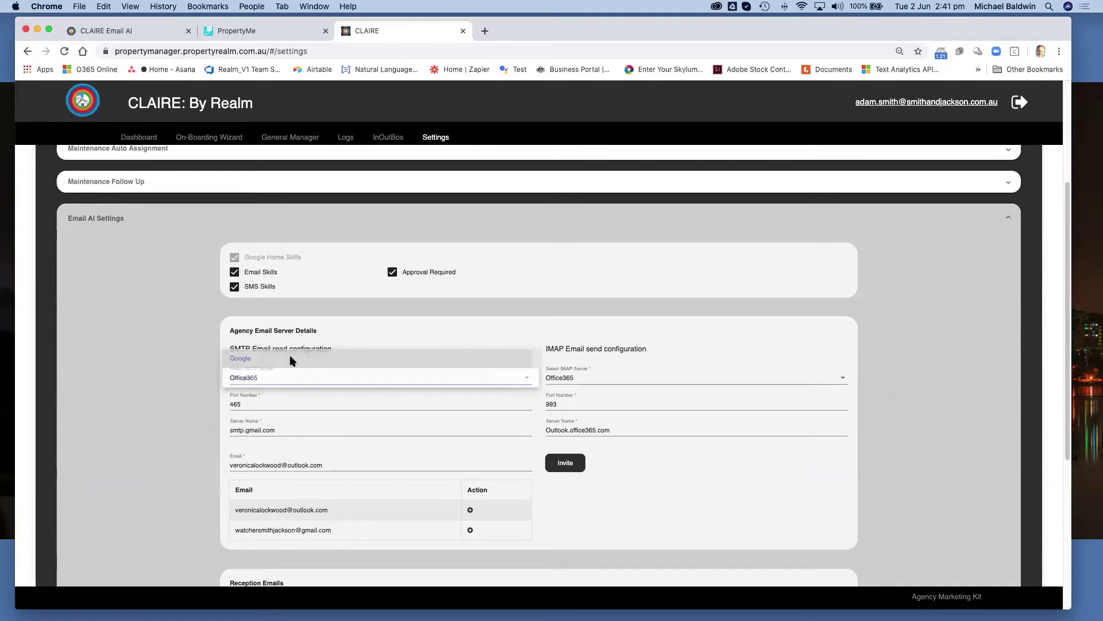
pyautogui.click(843, 379)
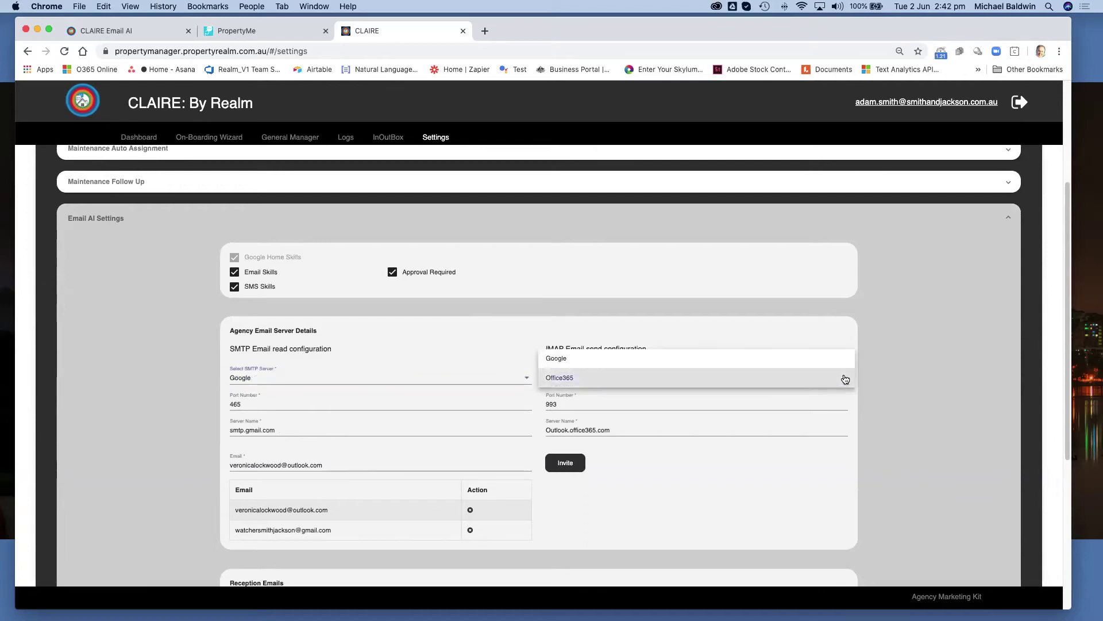
pyautogui.click(572, 361)
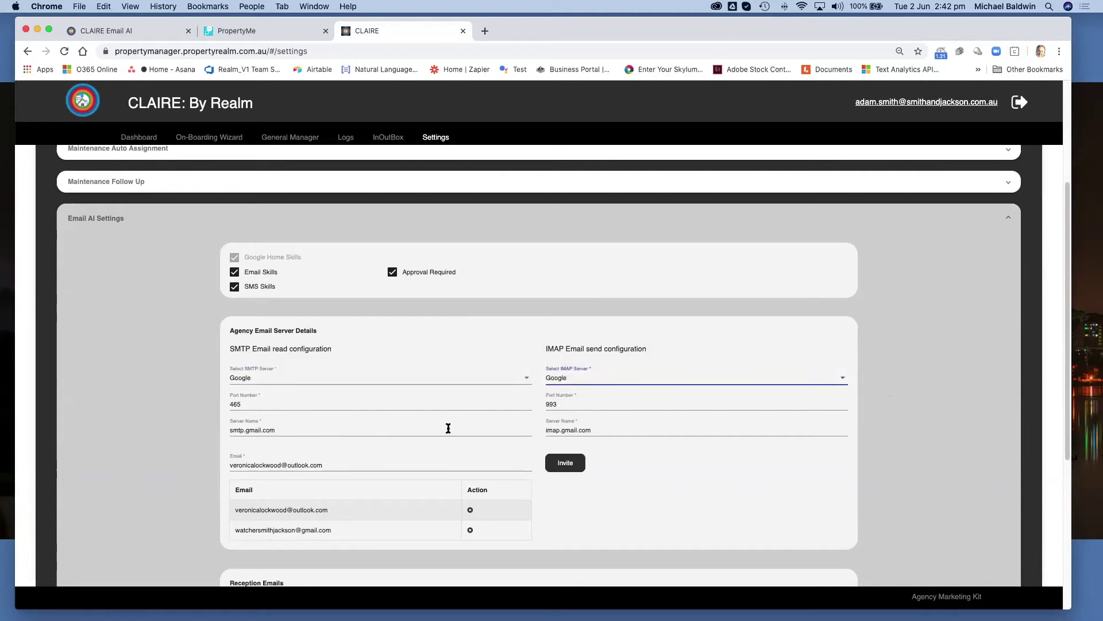
# Save the updated email server settings and confirm with Yes.
pyautogui.scroll(-5, 921, 468)
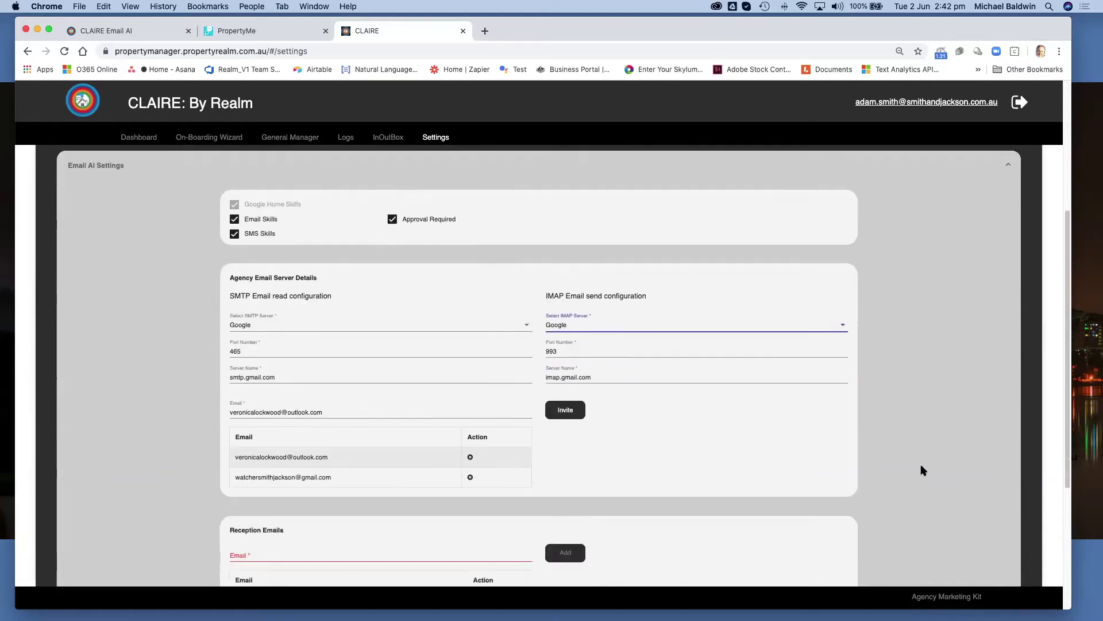
pyautogui.scroll(-3, 921, 468)
pyautogui.click(542, 511)
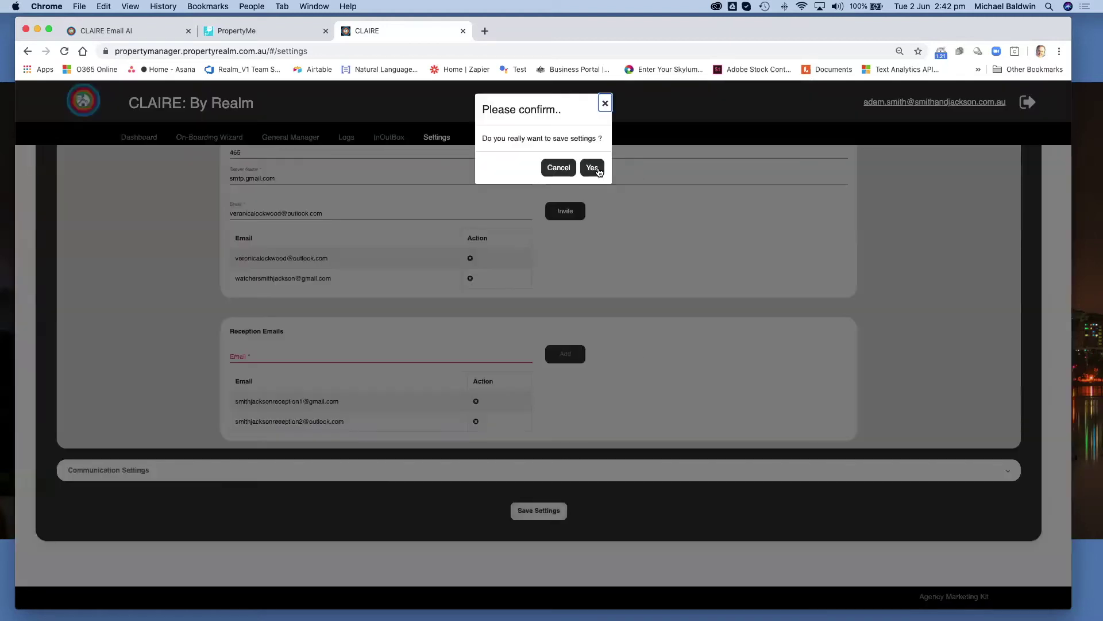
pyautogui.click(592, 168)
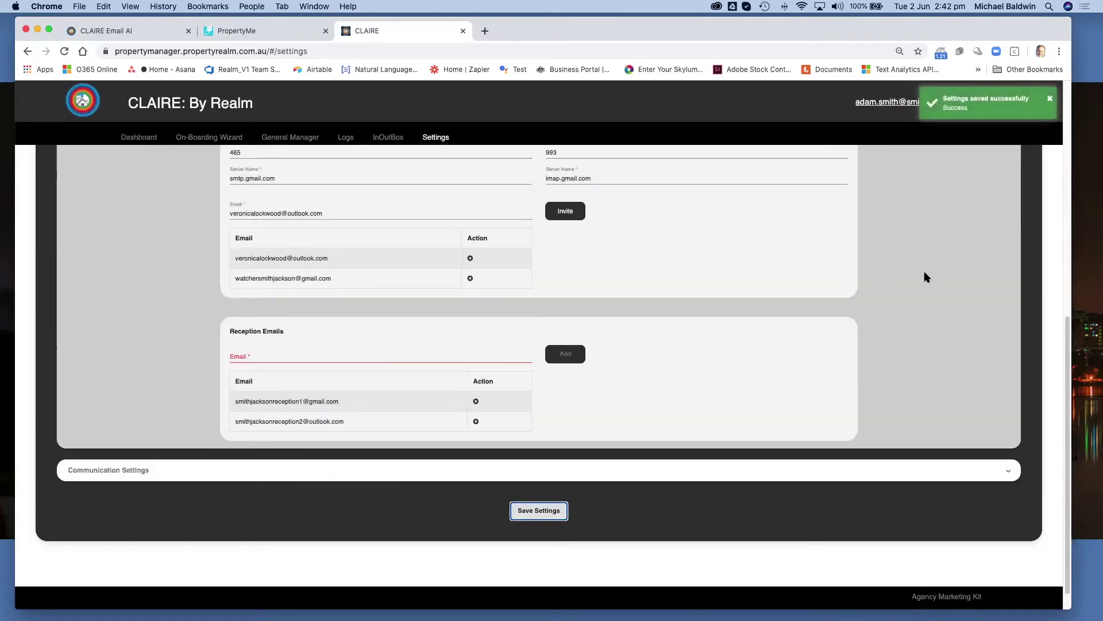
pyautogui.scroll(4, 898, 278)
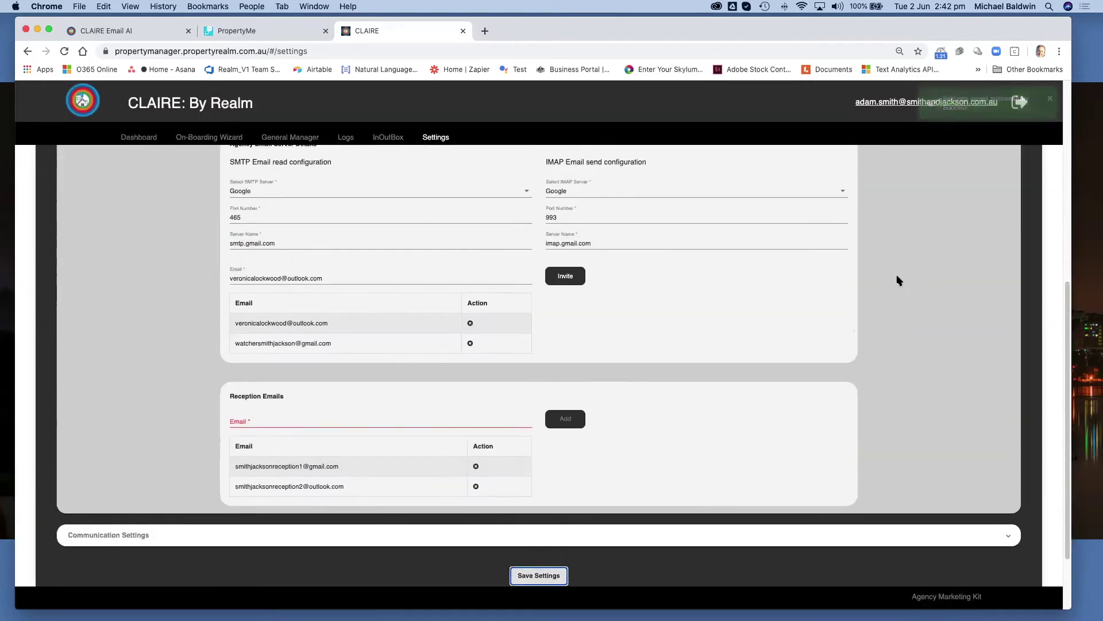
pyautogui.scroll(-2, 899, 280)
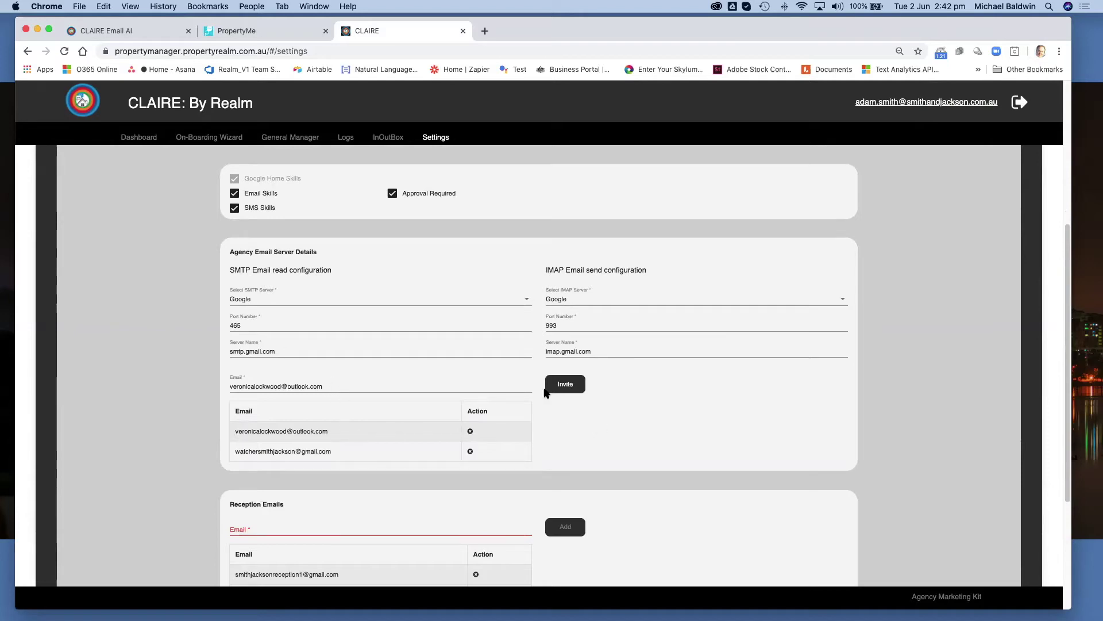
# Try inviting the prefilled address, then retry after editing its name part.
pyautogui.click(568, 387)
pyautogui.moveTo(282, 386); pyautogui.dragTo(228, 386)
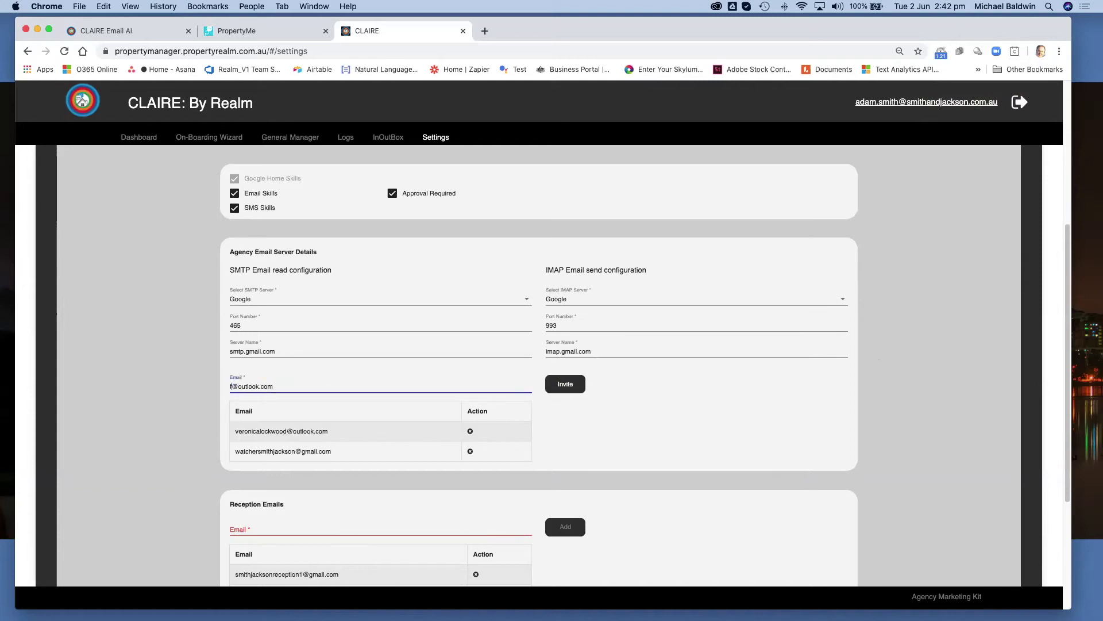
pyautogui.click(569, 386)
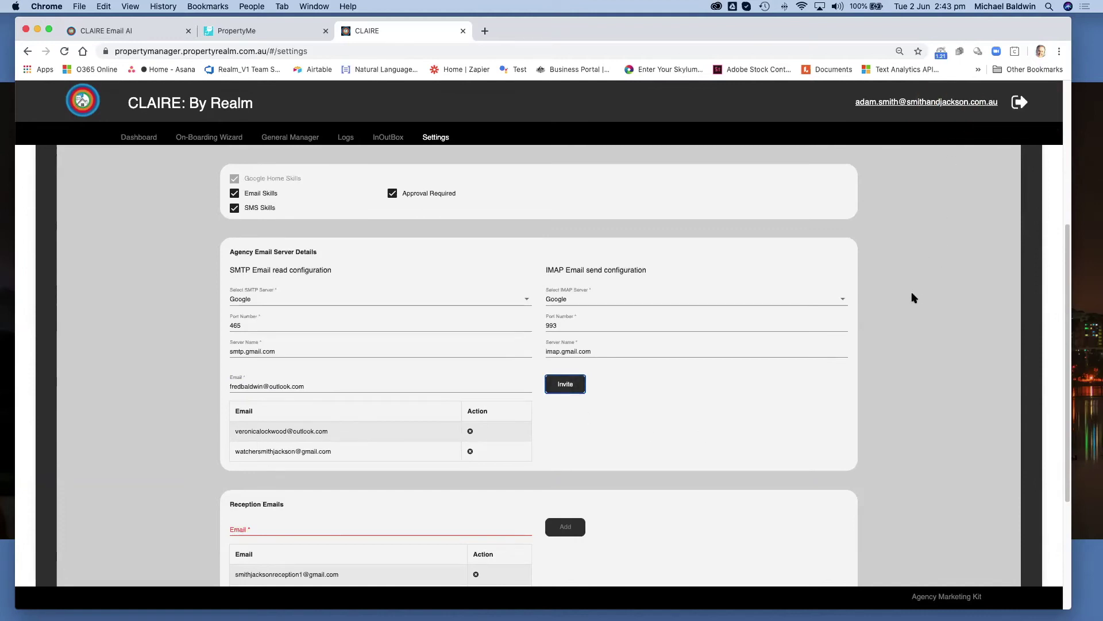
# Replace the Email field with the new Gmail address and invite it.
pyautogui.moveTo(308, 389); pyautogui.dragTo(221, 393)
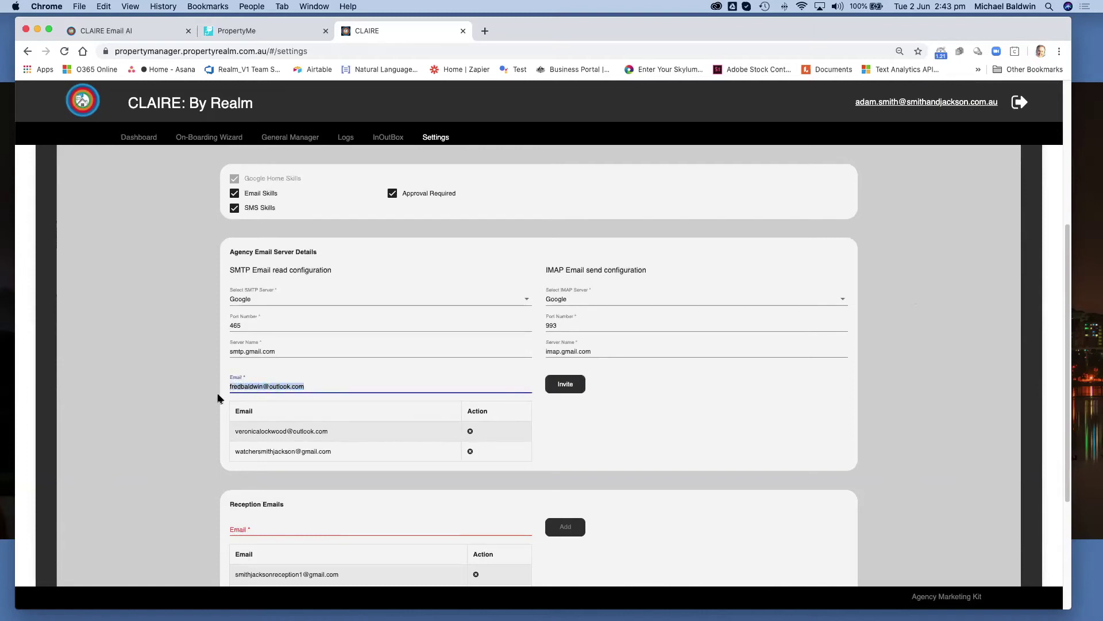
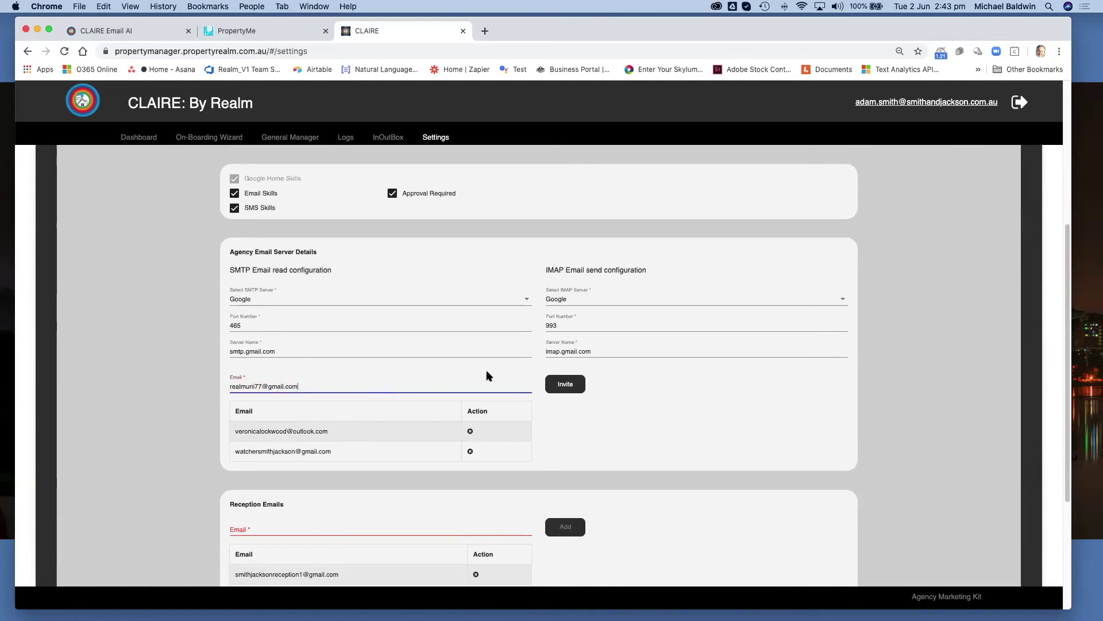
pyautogui.click(566, 387)
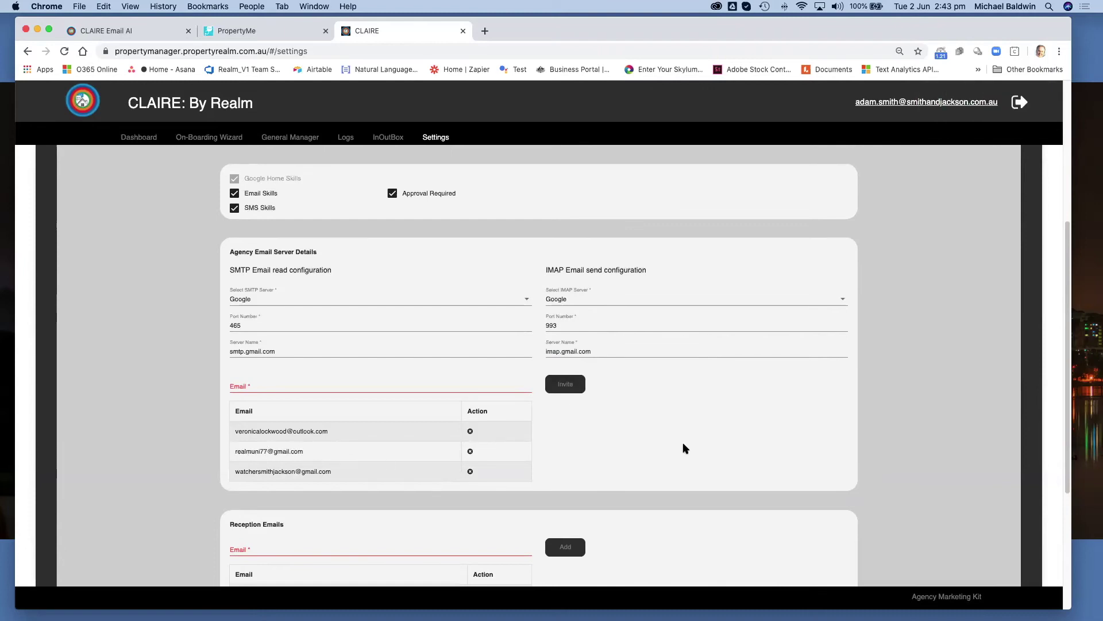
pyautogui.scroll(-5, 684, 445)
# Save the settings with the three invited addresses and confirm.
pyautogui.click(538, 493)
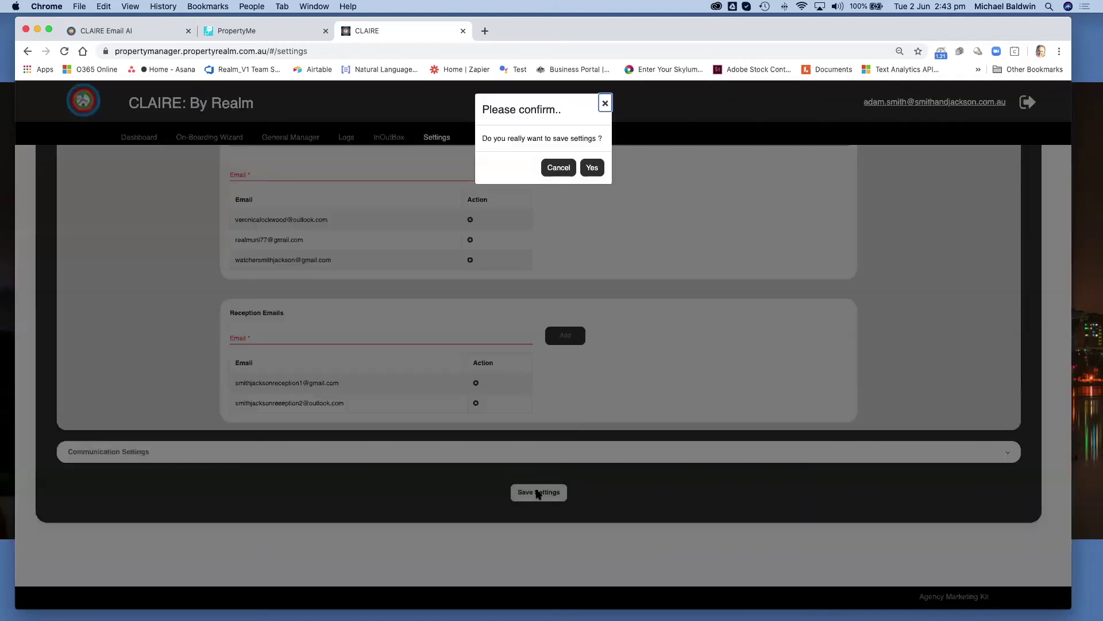
pyautogui.click(591, 167)
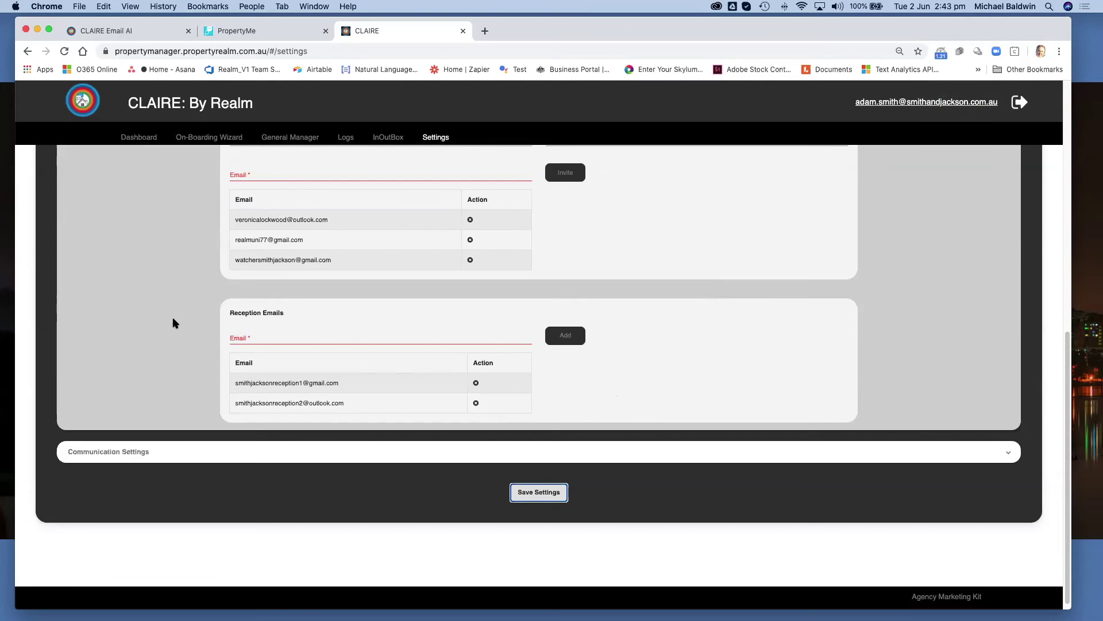
# Add the new Gmail reception address to Reception Emails and save the settings.
pyautogui.click(240, 337)
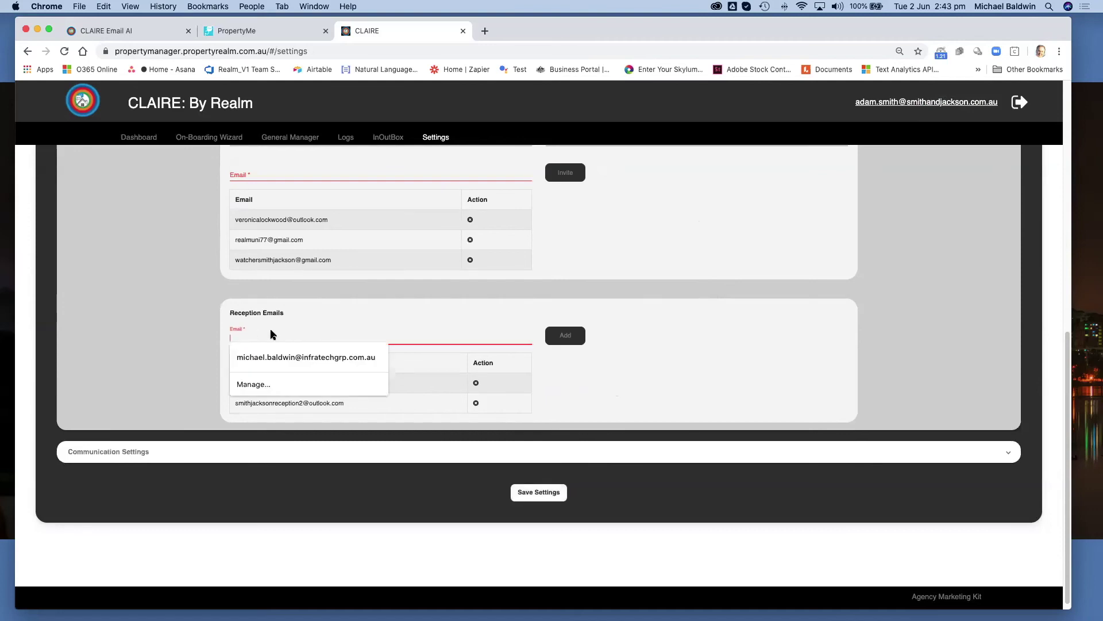
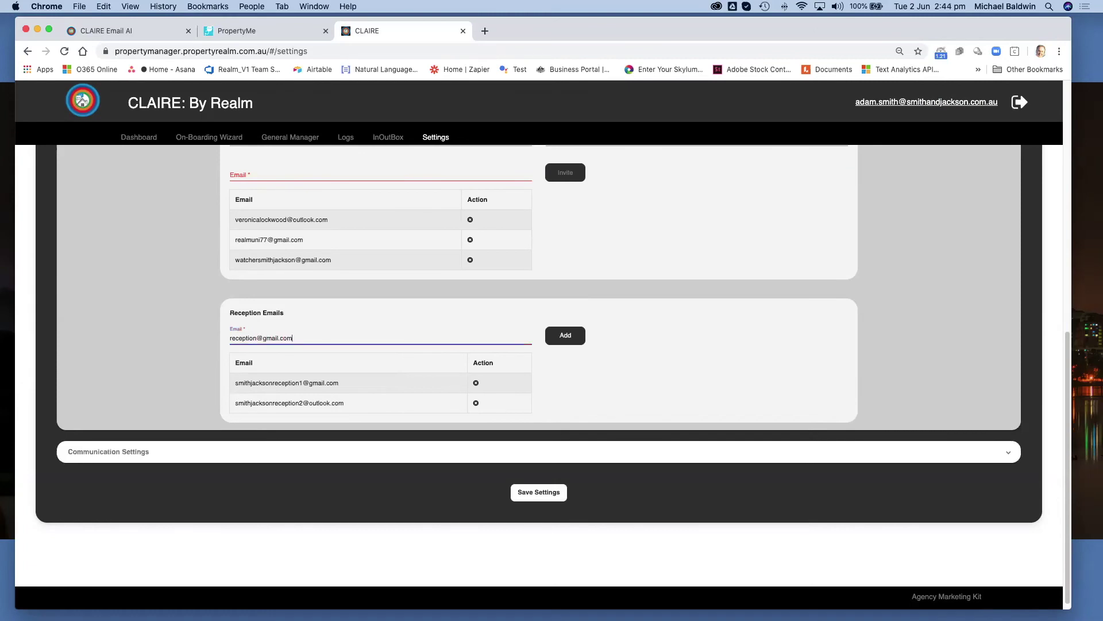
pyautogui.click(565, 335)
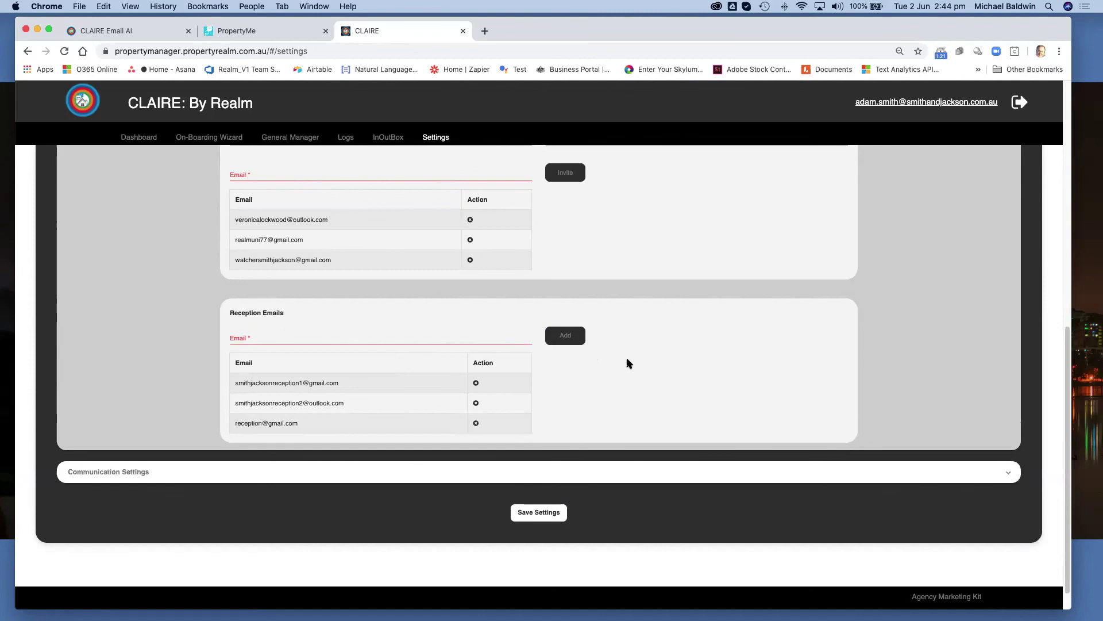
pyautogui.click(538, 515)
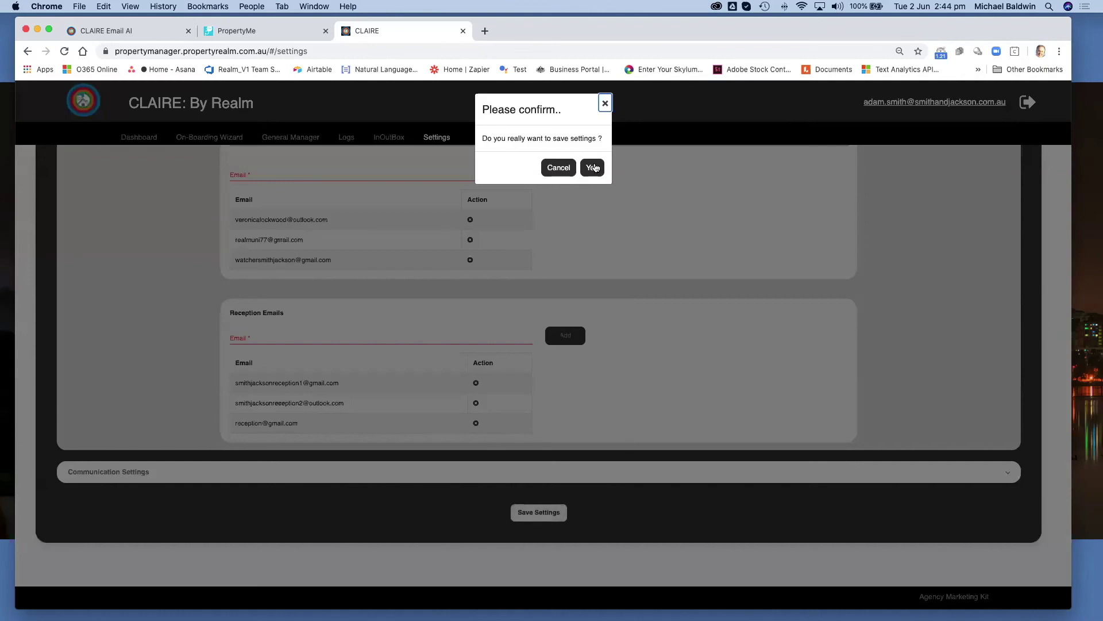
pyautogui.click(594, 168)
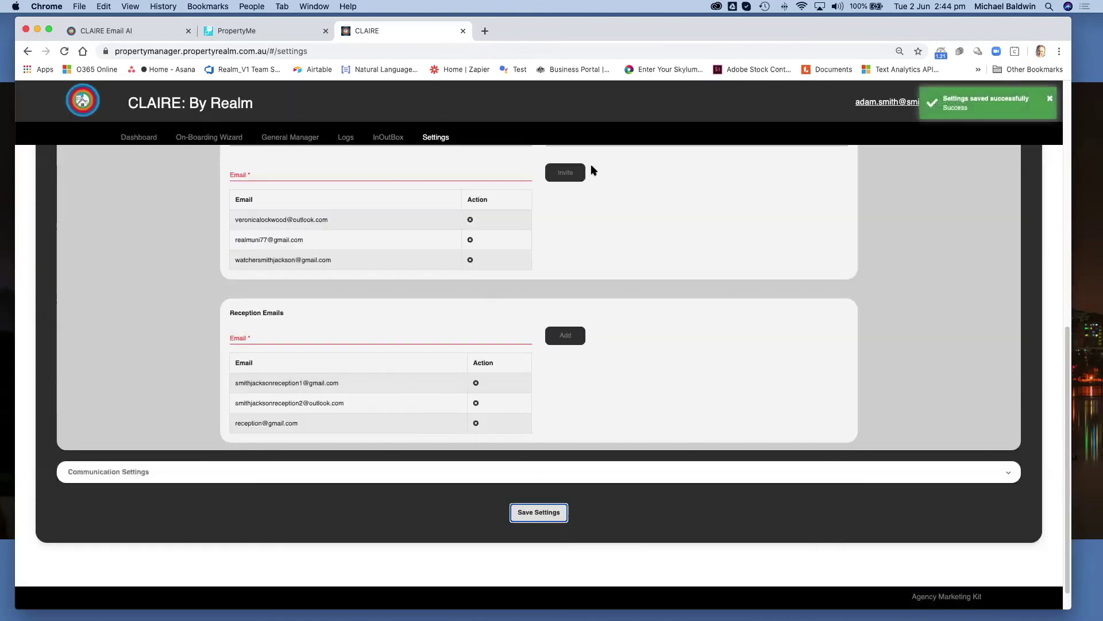